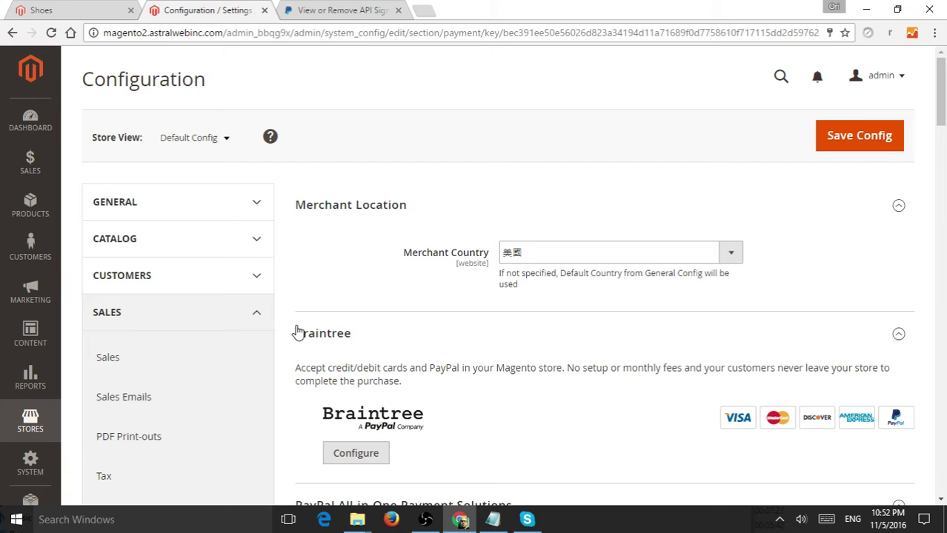
Return to Stores > Configuration, re-expand SALES, and scroll down to PayPal Express Checkout
left_click(34, 426)
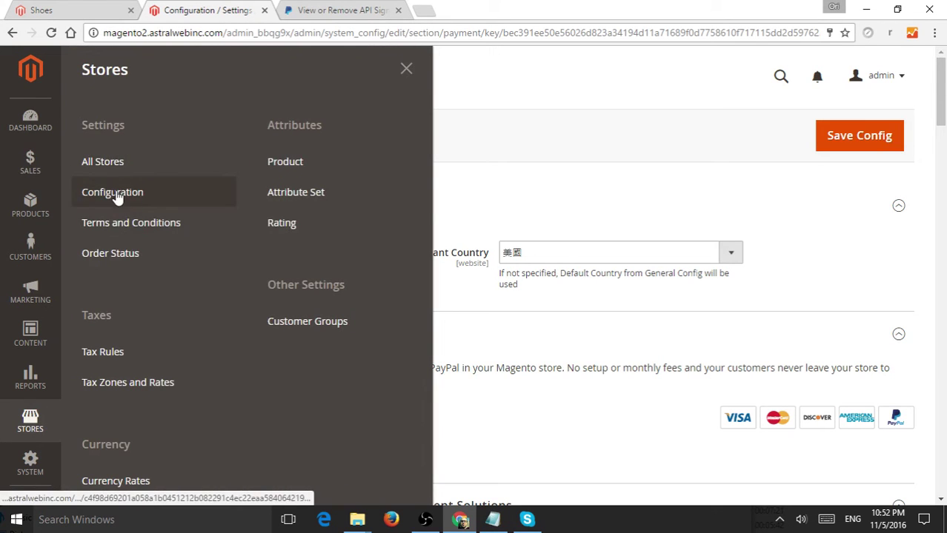
left_click(598, 131)
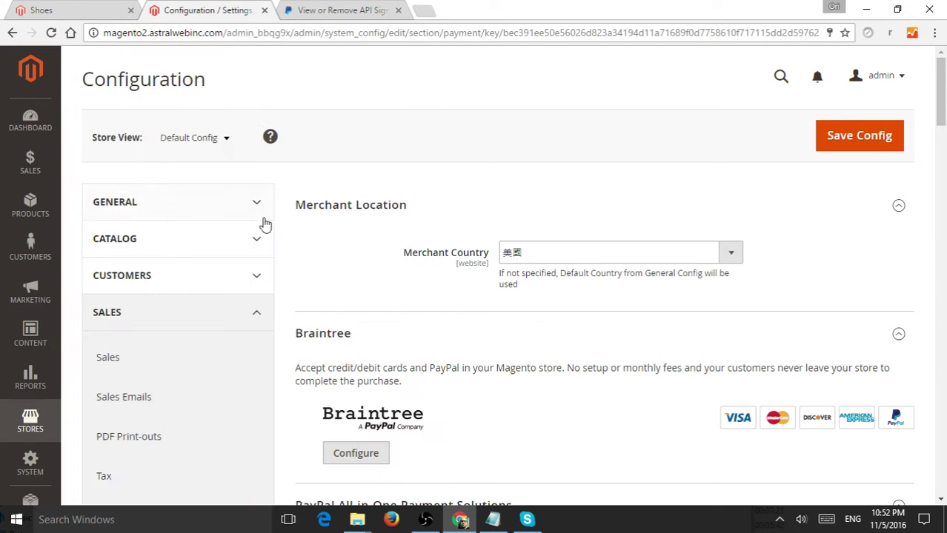
left_click(252, 311)
scroll(250, 317, "down", 1)
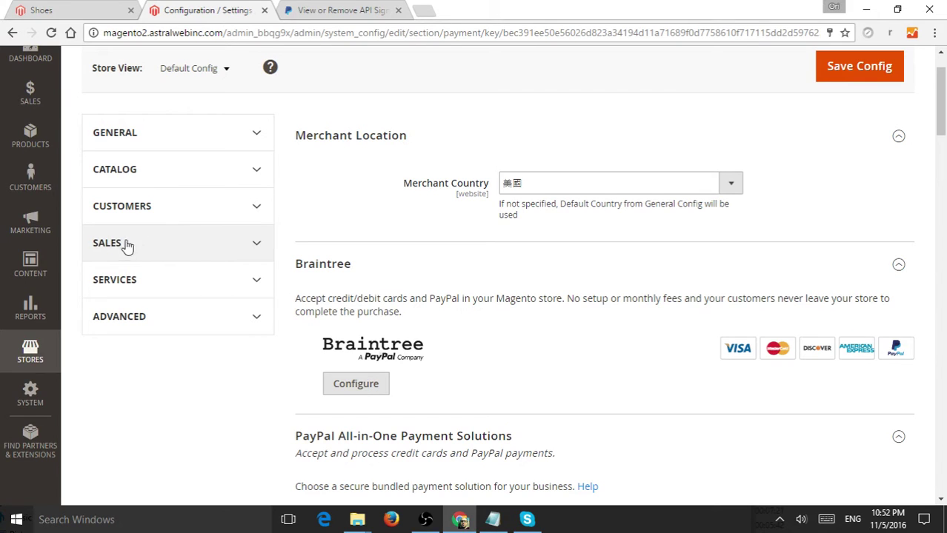
left_click(201, 247)
scroll(155, 319, "down", 3)
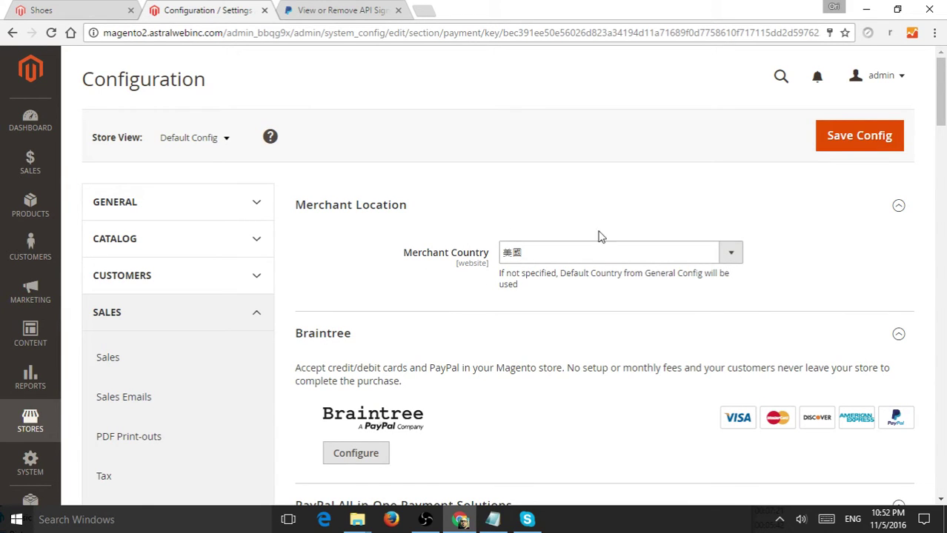
scroll(612, 233, "down", 3)
scroll(612, 233, "down", 8)
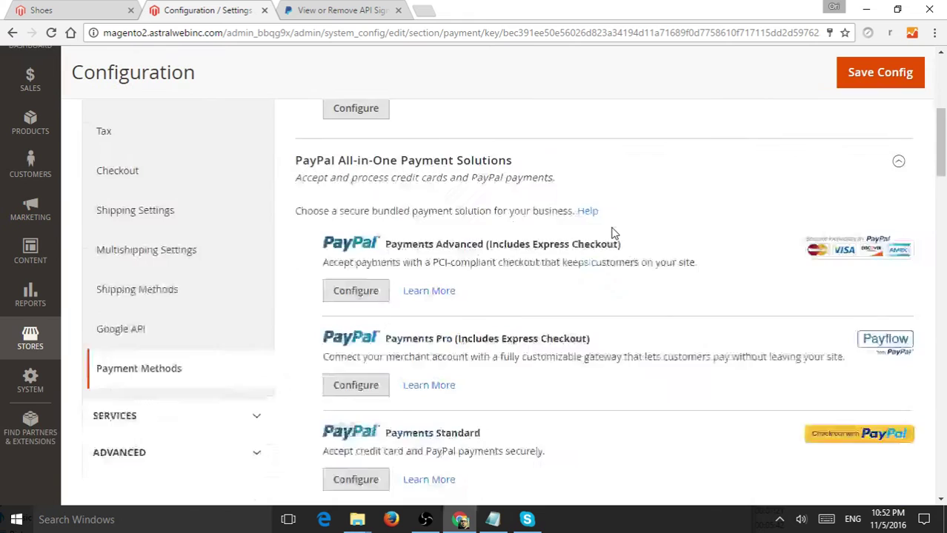
scroll(694, 154, "down", 2)
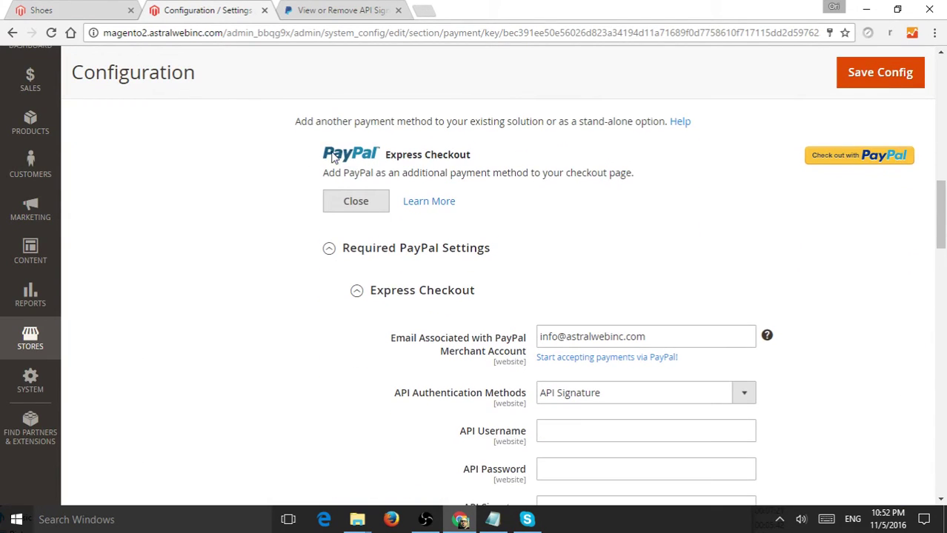
Reopen the PayPal Express Checkout settings and select the merchant account e-mail value
left_click(356, 206)
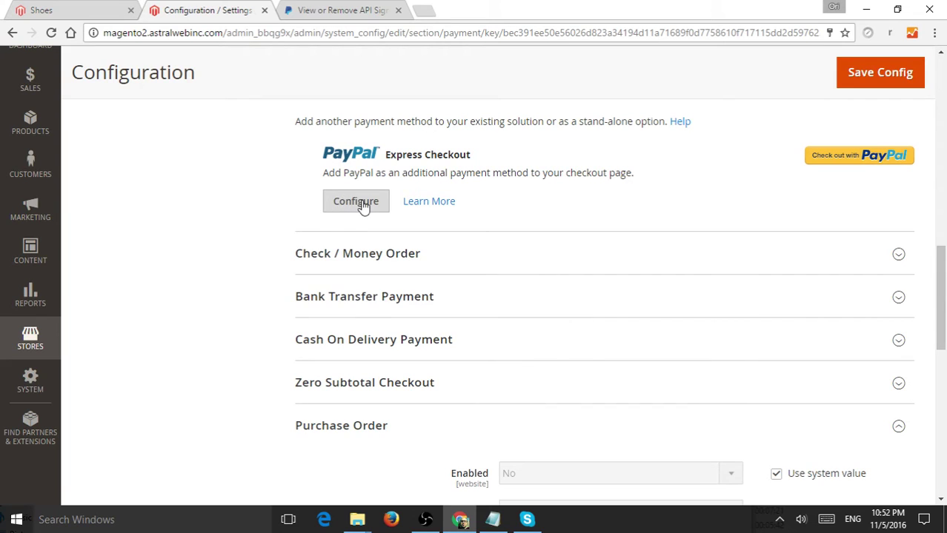
left_click(361, 206)
scroll(626, 294, "down", 1)
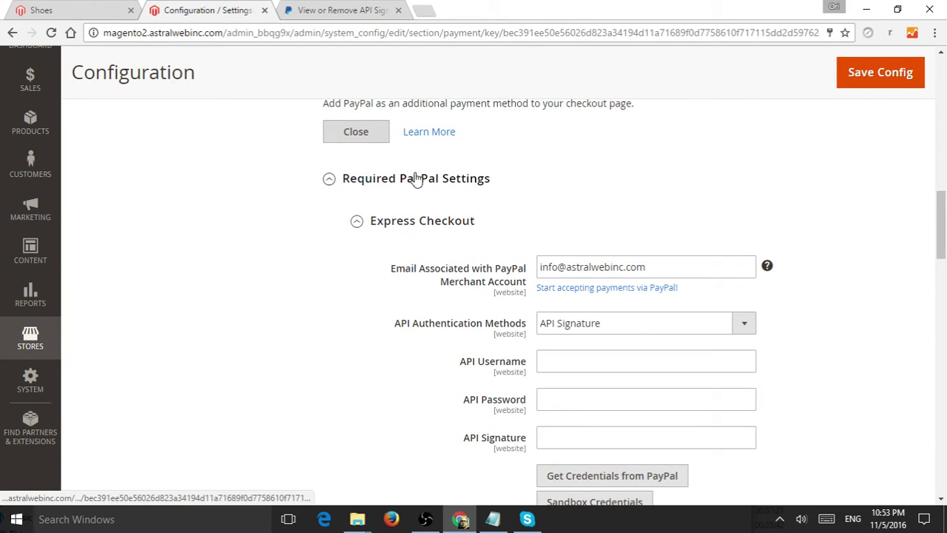
scroll(566, 209, "down", 1)
left_click_drag(668, 204, 538, 199)
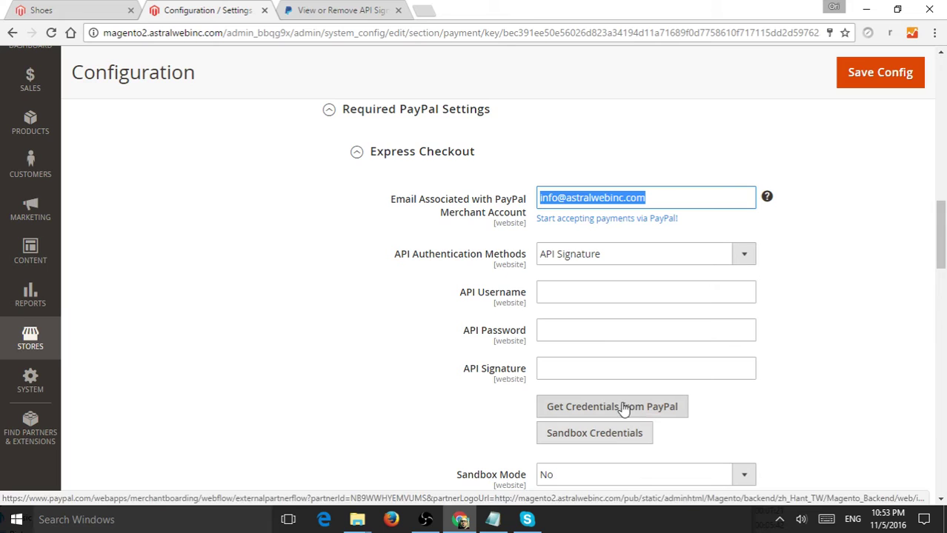
Switch to the PayPal API signature page and select its address
left_click(349, 12)
left_click(351, 34)
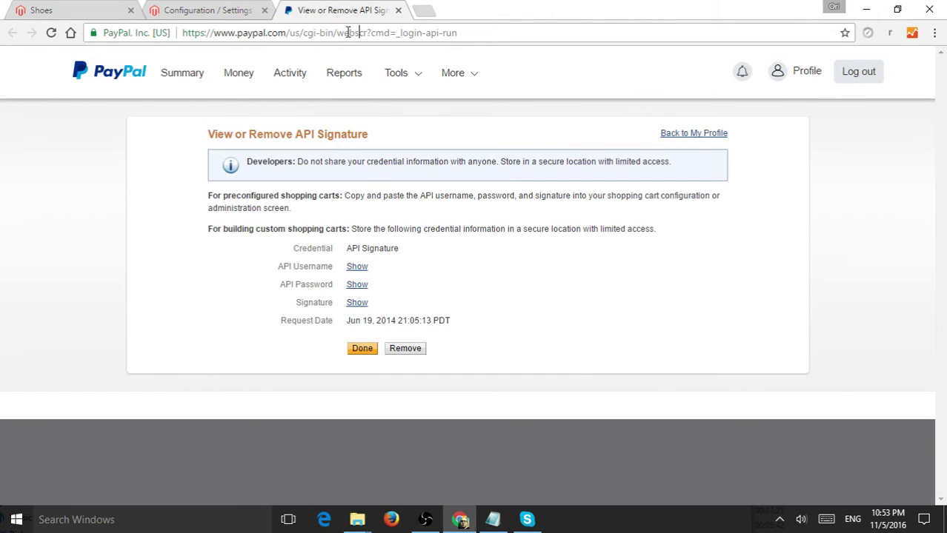
left_click_drag(228, 34, 465, 35)
triple_click(465, 34)
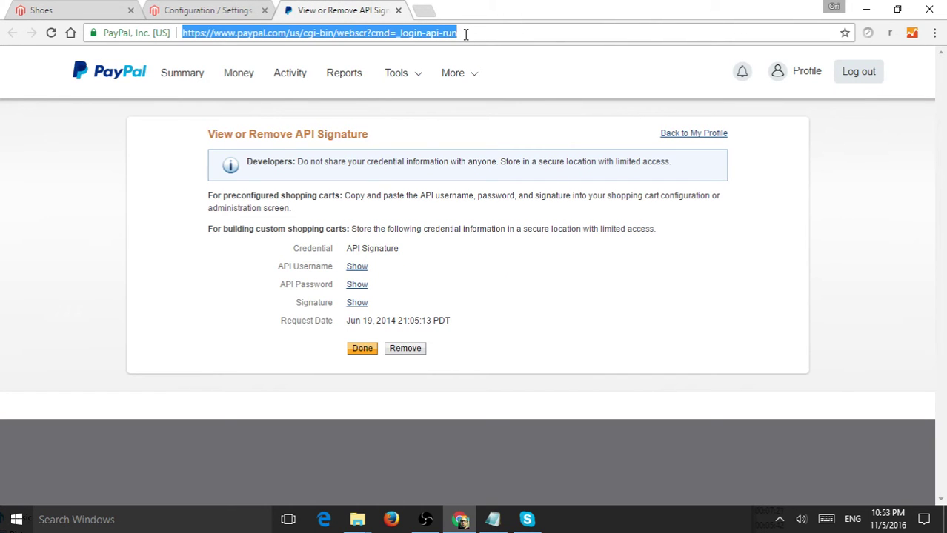
left_click(465, 34)
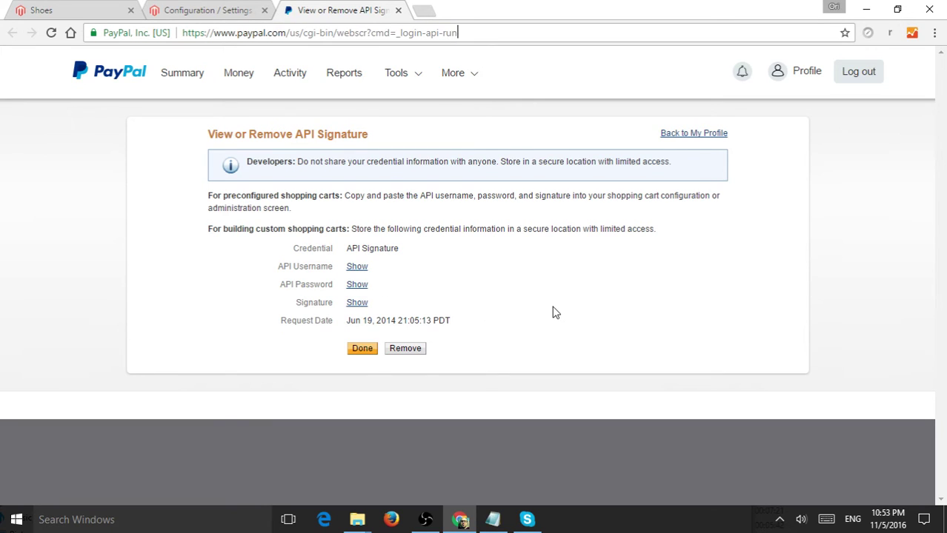
left_click_drag(286, 265, 406, 267)
left_click(330, 268)
Reveal and copy the PayPal API username, then paste it into Magento's API Username field
left_click(357, 268)
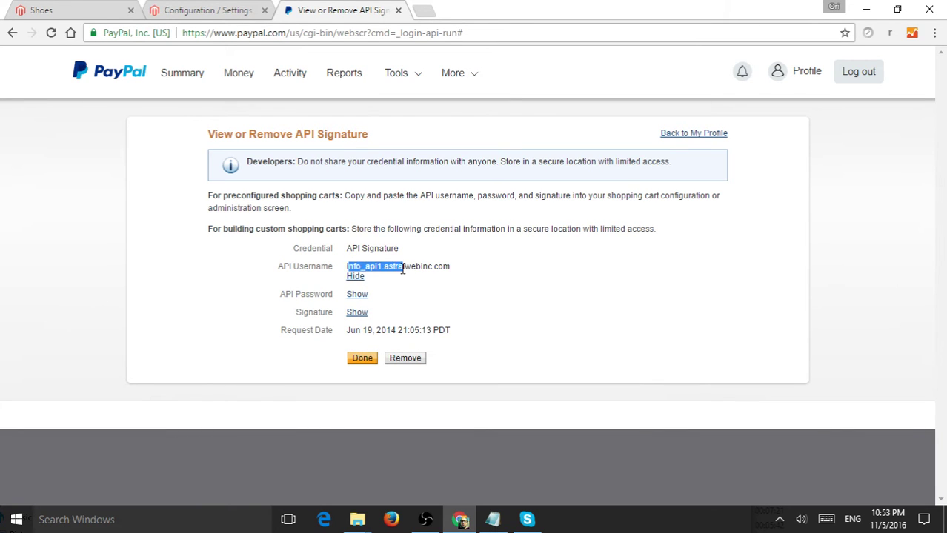
triple_click(406, 267)
mouse_move(390, 89)
key("ctrl+c")
left_click(363, 32)
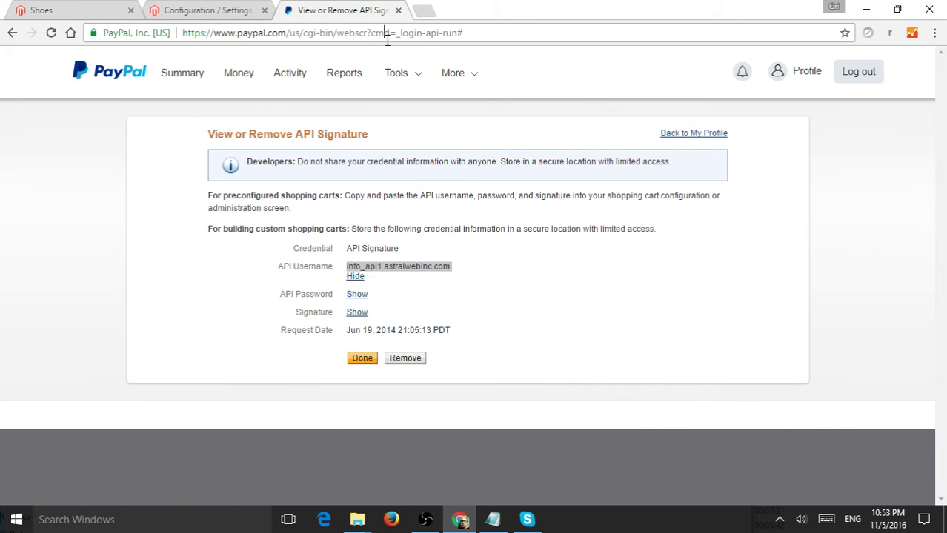
key("ctrl+v")
left_click(220, 10)
left_click(560, 297)
key("ctrl+v")
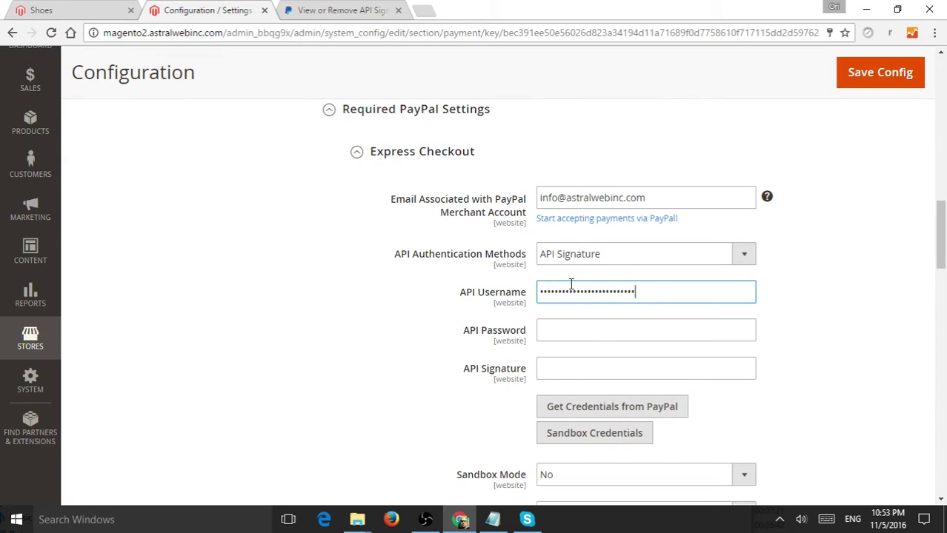
Reveal and copy the PayPal API password, then paste it into Magento's API Password field
left_click(339, 9)
left_click(359, 294)
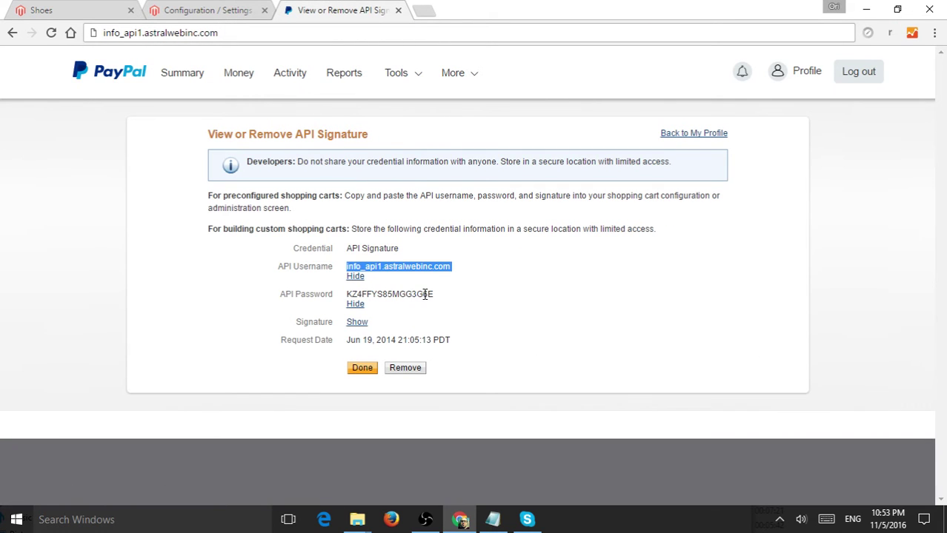
left_click_drag(432, 294, 353, 295)
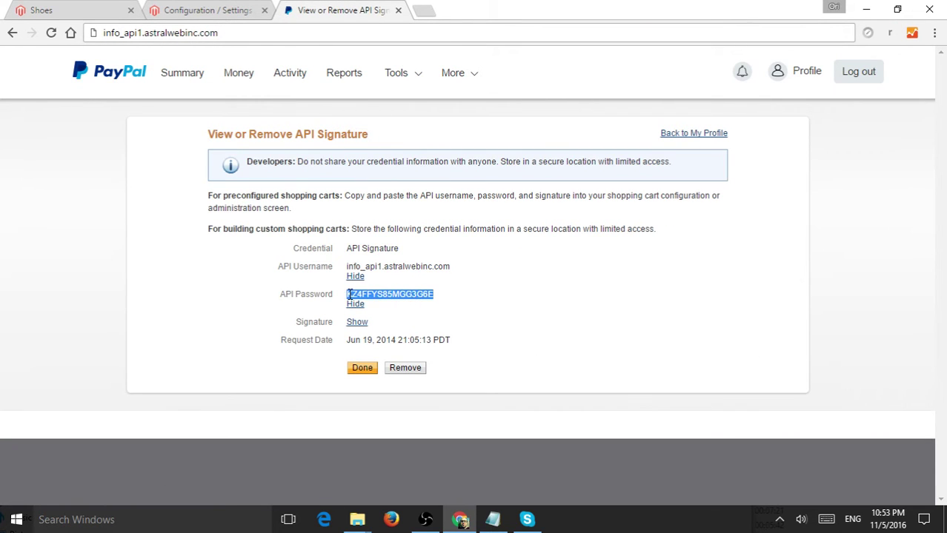
key("ctrl+c")
left_click(215, 10)
left_click(594, 329)
key("ctrl+v")
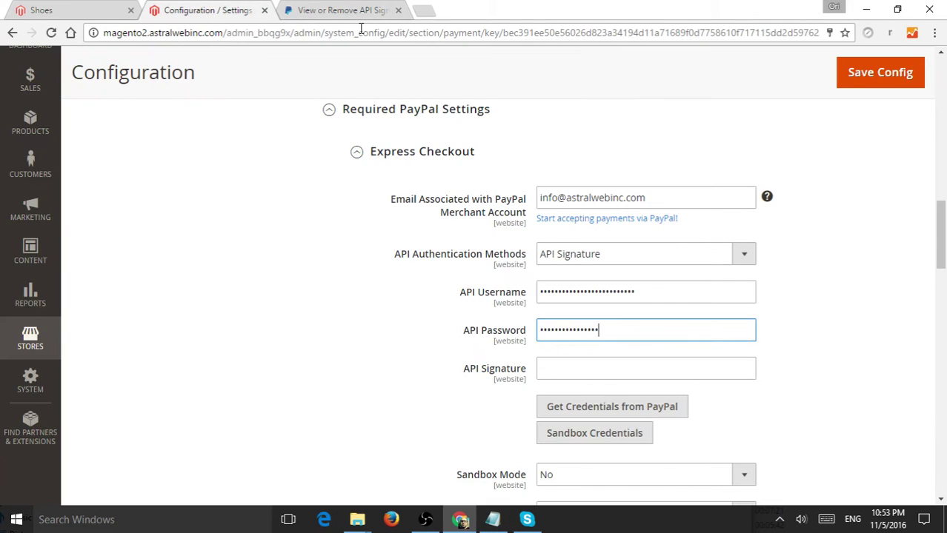
Reveal the PayPal API signature and copy it via the right-click menu
left_click(350, 9)
left_click(355, 322)
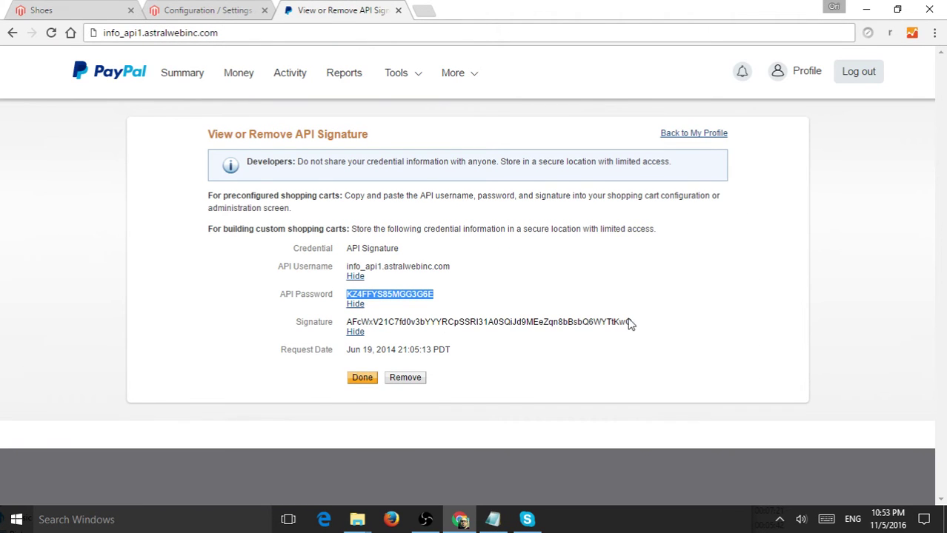
double_click(629, 324)
right_click(526, 320)
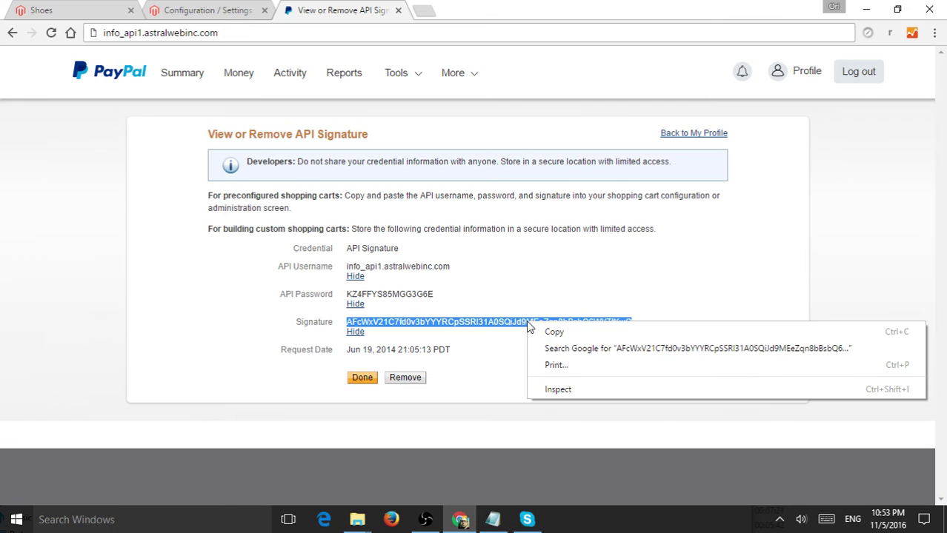
left_click(552, 332)
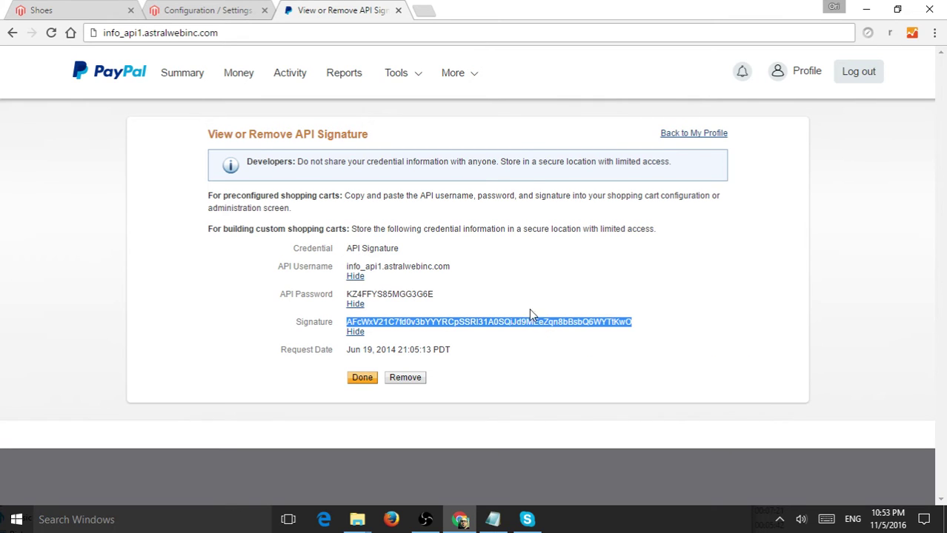
Paste the copied signature into Magento's API Signature field
left_click(232, 9)
left_click(575, 363)
key("ctrl+v")
Set Enable this Solution to Yes, which also enables In-Context Checkout and PayPal Credit
scroll(806, 277, "down", 1)
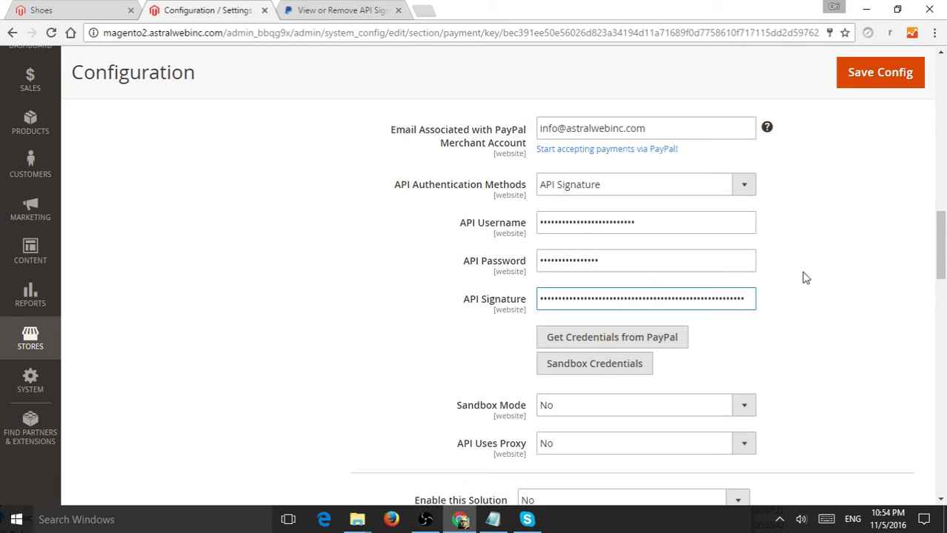
scroll(806, 277, "down", 1)
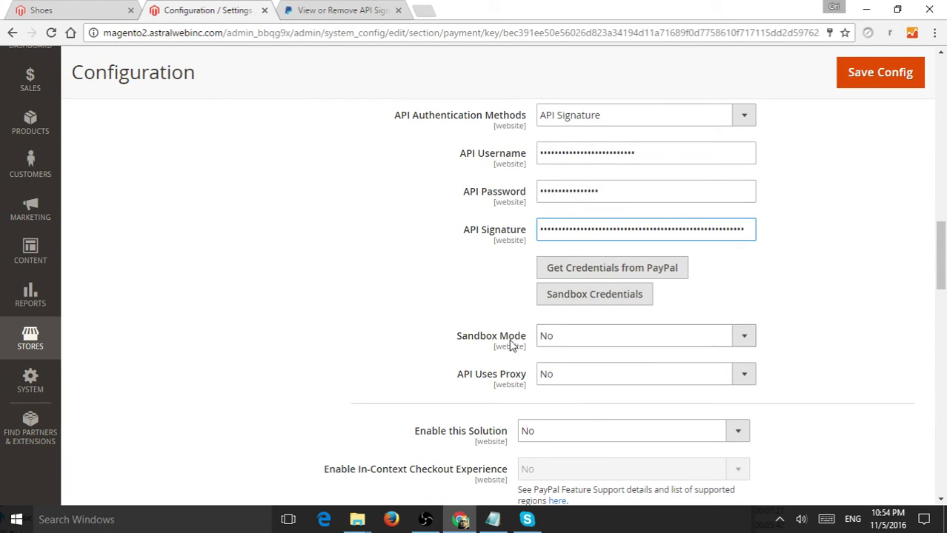
scroll(788, 306, "down", 2)
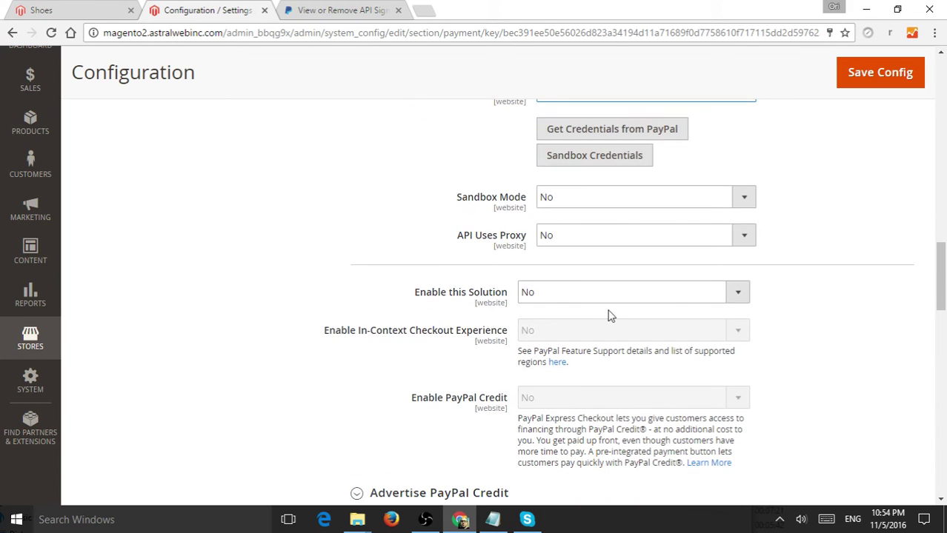
left_click(578, 303)
left_click(570, 311)
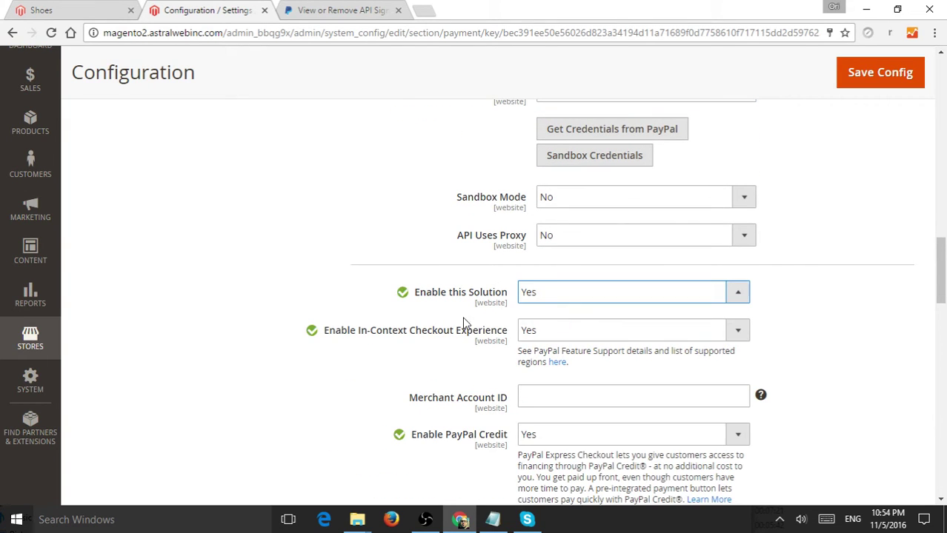
scroll(489, 296, "down", 1)
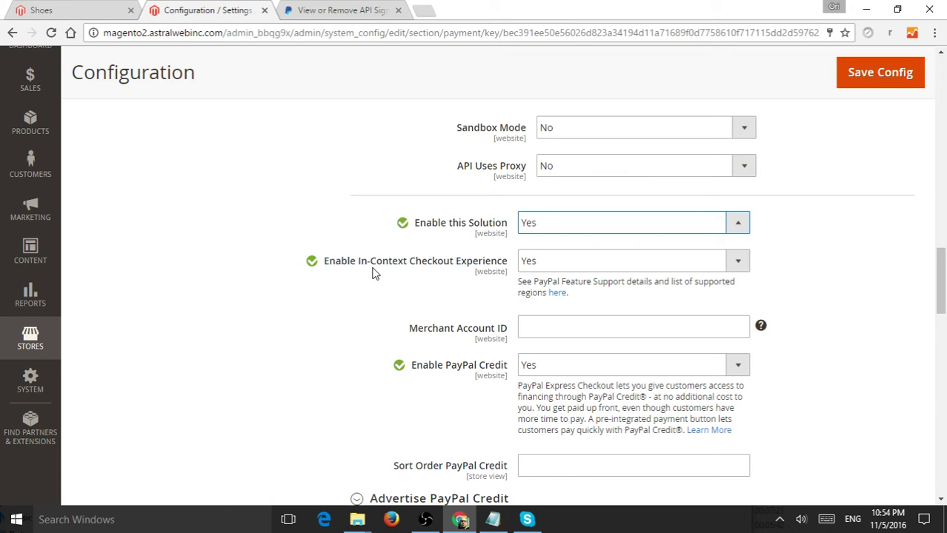
scroll(787, 282, "down", 1)
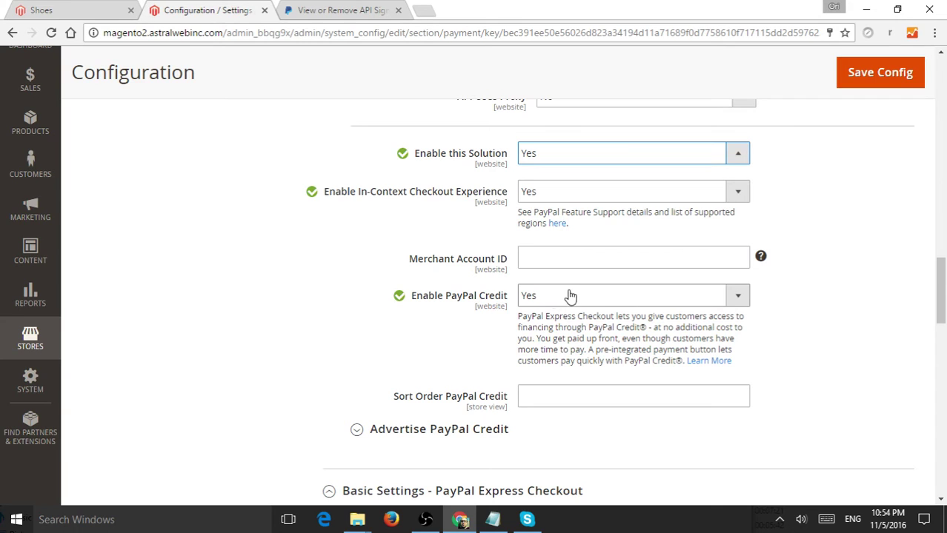
Replace the Title 'PayPal Express Checkout' with 'Quick Payment'
scroll(818, 267, "down", 3)
scroll(836, 264, "down", 2)
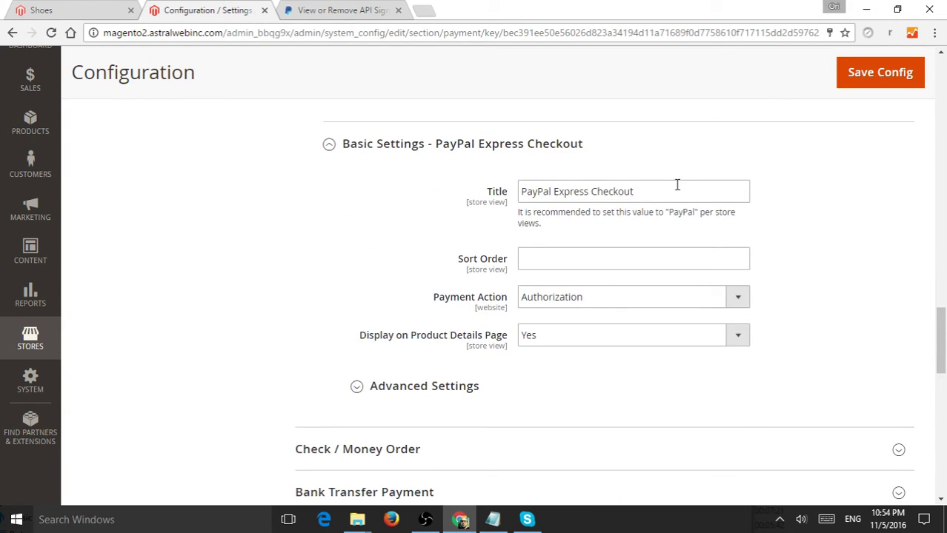
left_click_drag(634, 191, 508, 192)
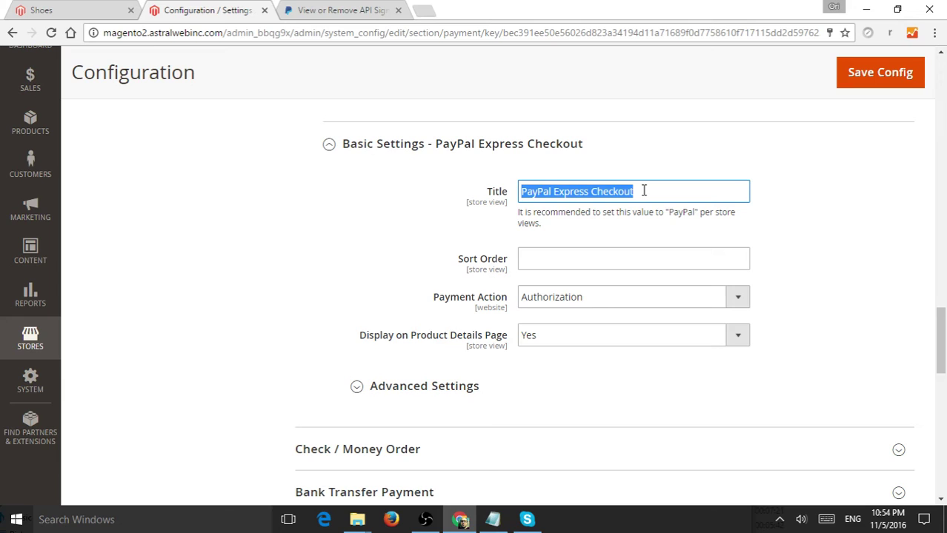
type("Quick")
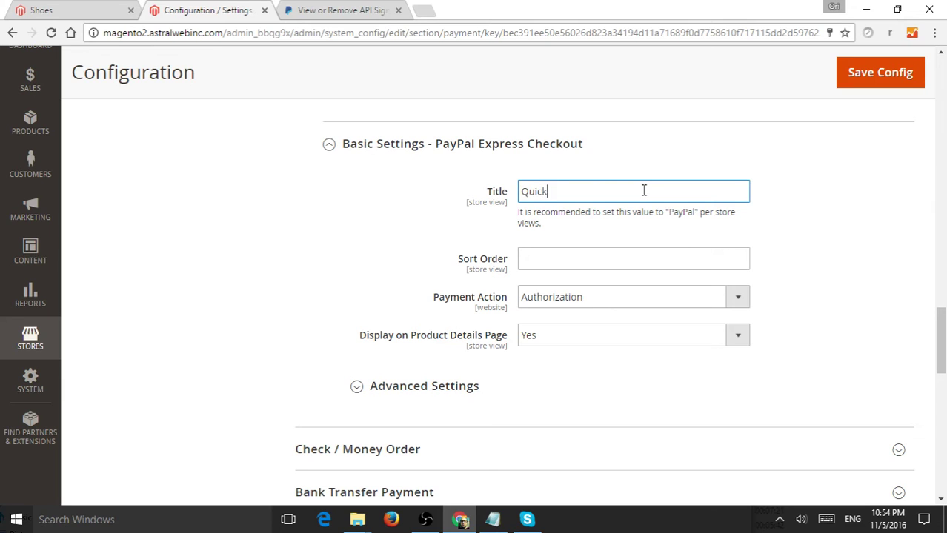
type(" Payment")
left_click_drag(606, 193, 508, 192)
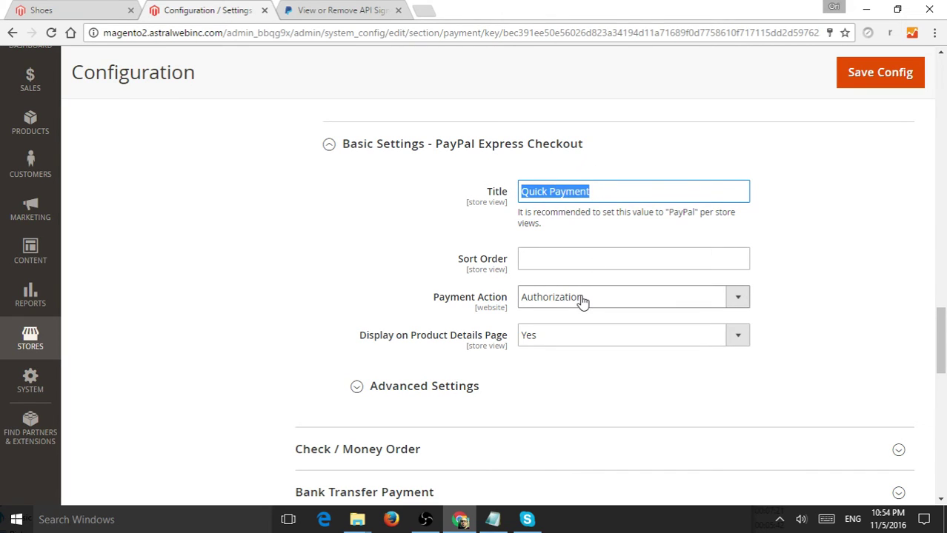
left_click(555, 260)
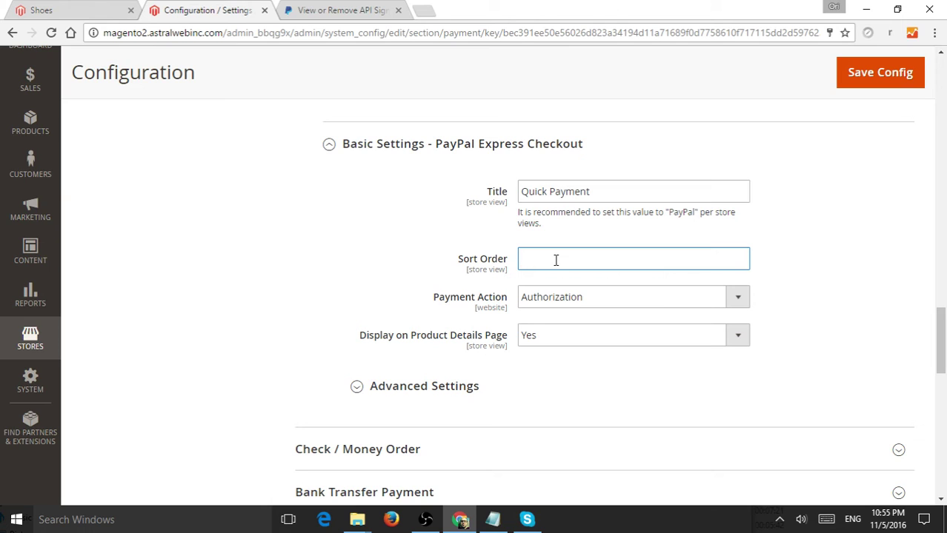
Choose Sale as the Payment Action and save the config
left_click(567, 302)
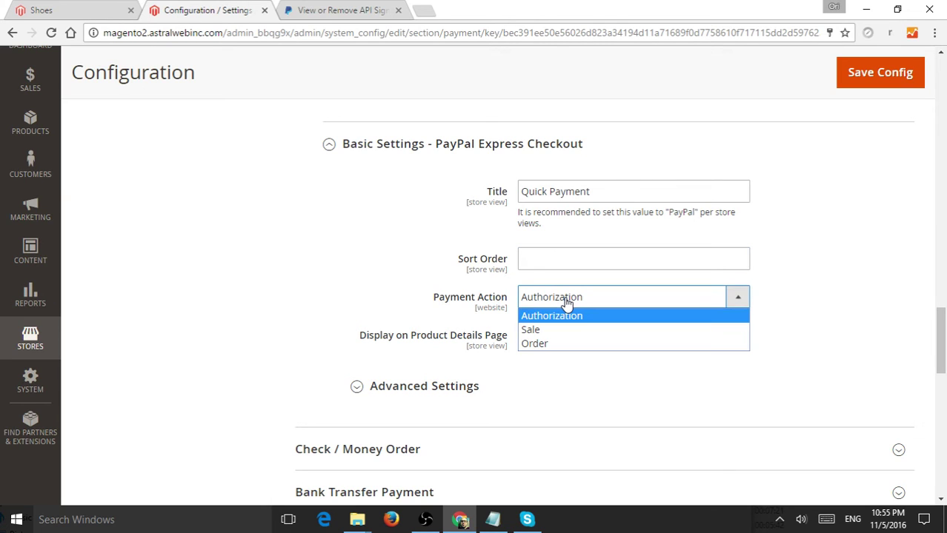
left_click(567, 303)
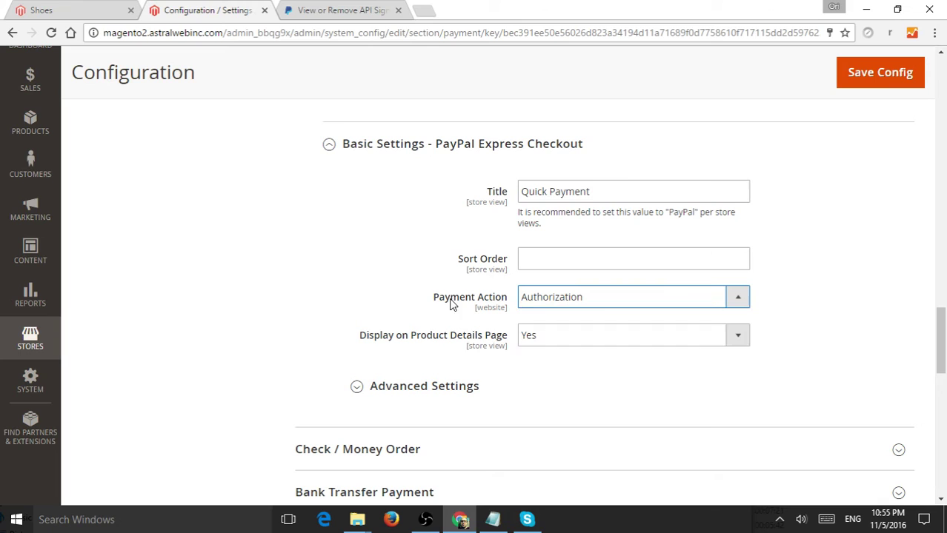
left_click(590, 299)
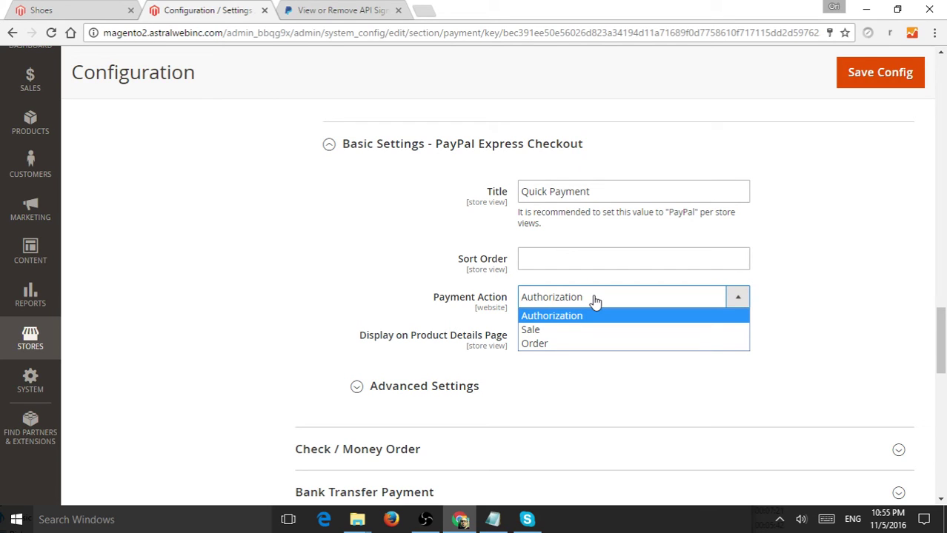
left_click(598, 331)
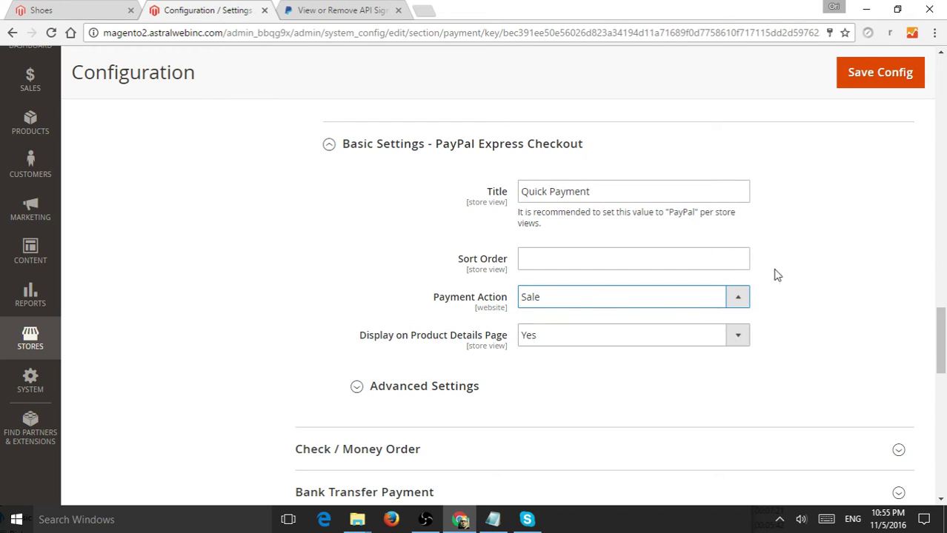
scroll(778, 286, "down", 2)
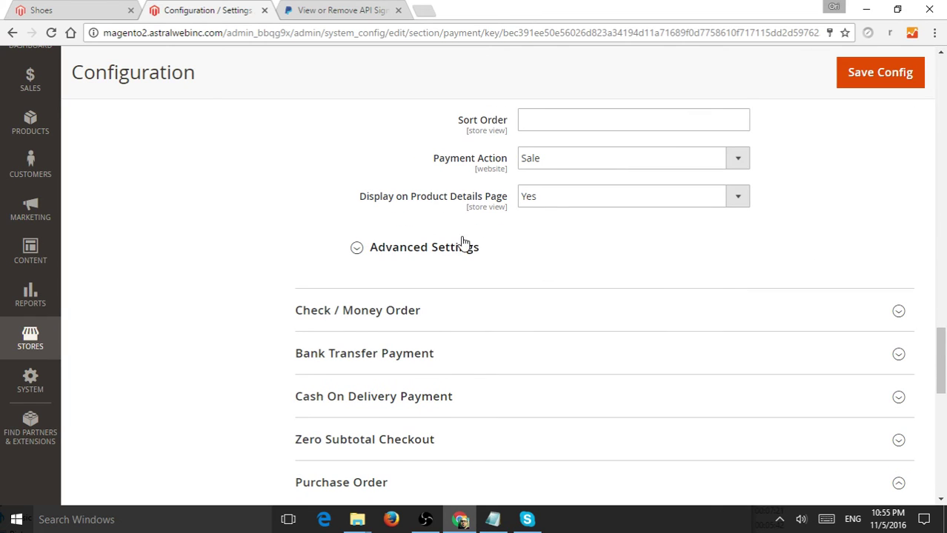
left_click(874, 87)
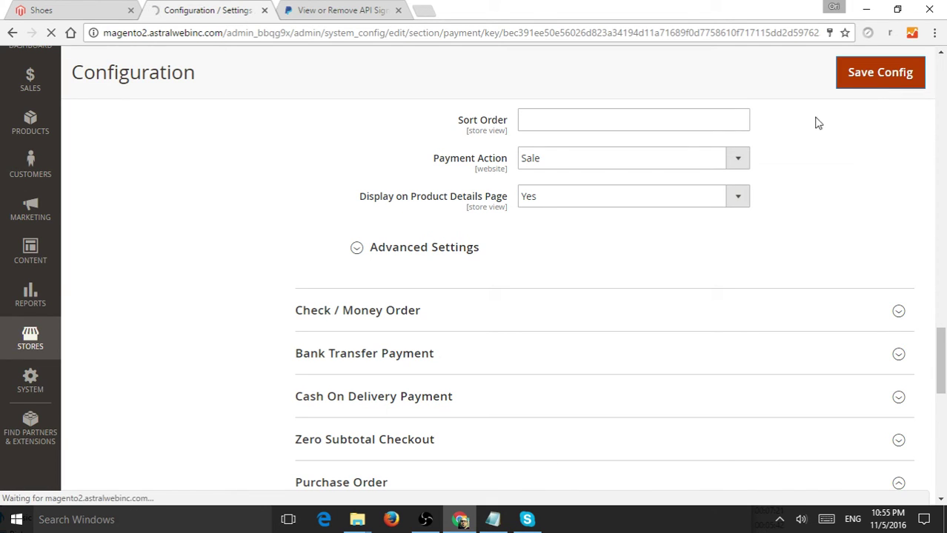
Add the Vans Classic Slip-On Core Classics to the cart from the Shoes page
left_click(140, 12)
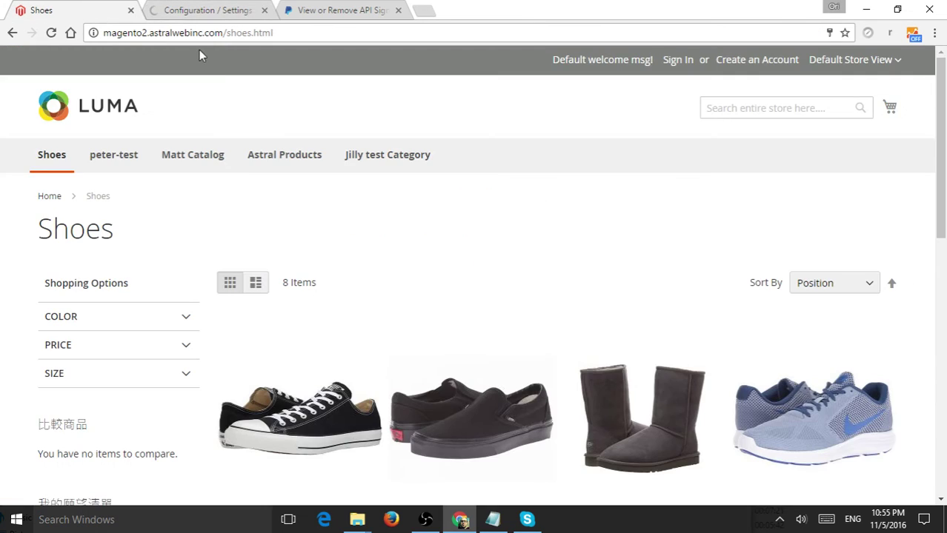
scroll(543, 215, "down", 3)
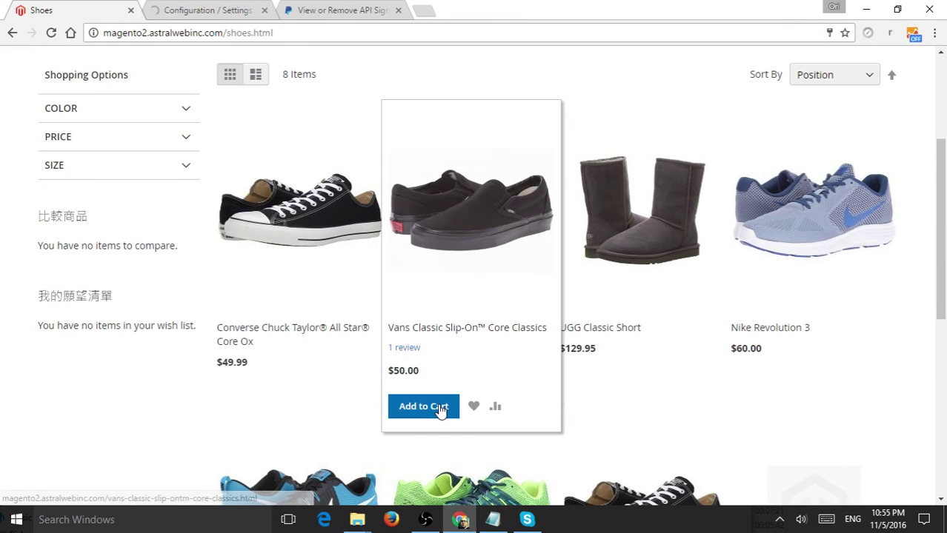
left_click(440, 410)
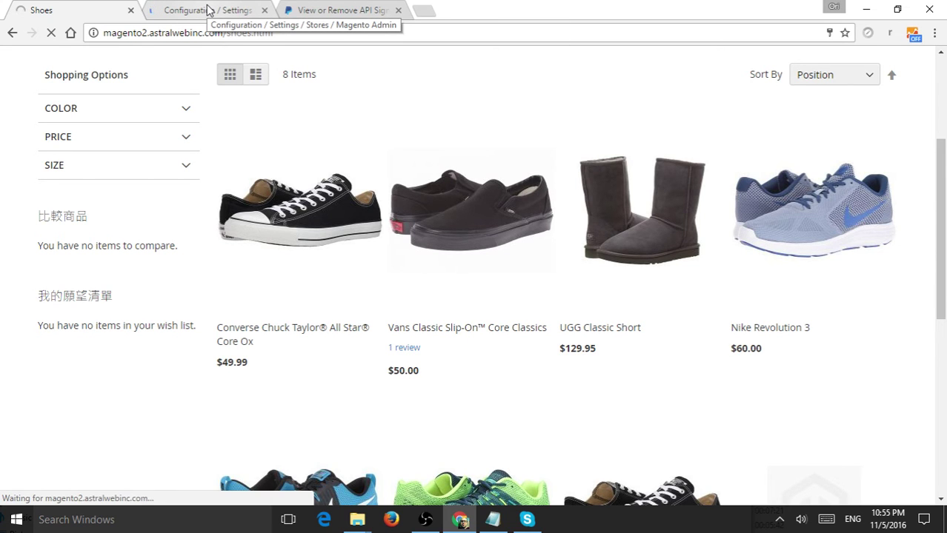
Confirm the saved-configuration message in admin, then add the Vans slip-ons from Shoes again
left_click(208, 9)
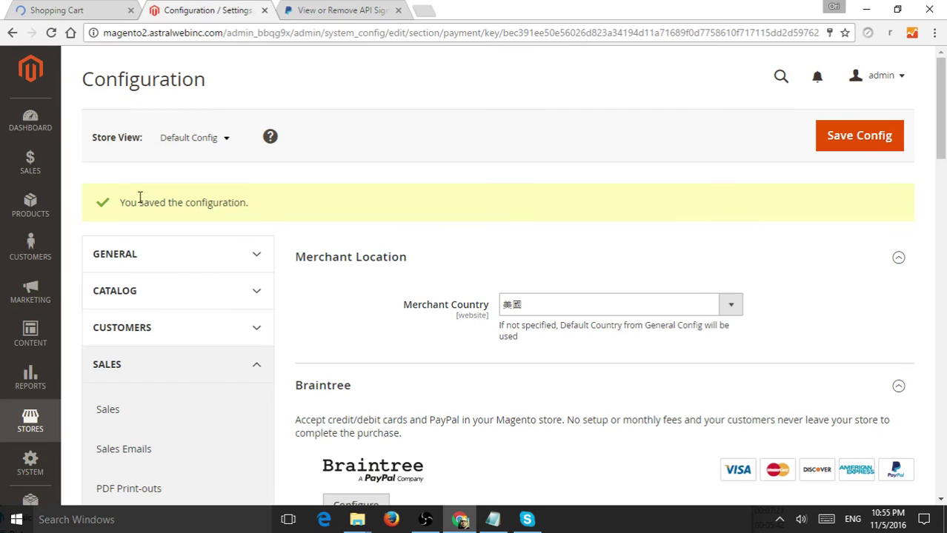
left_click_drag(138, 203, 258, 202)
left_click(90, 7)
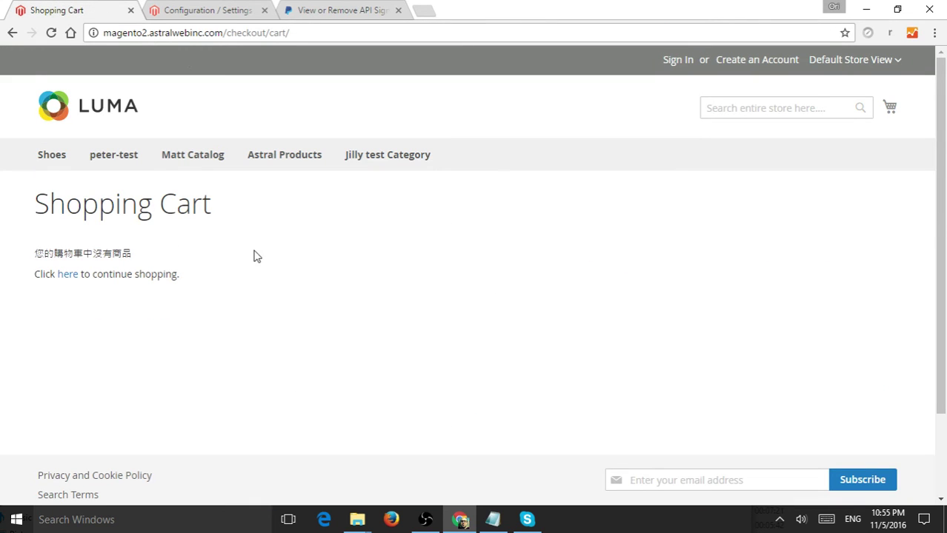
left_click(37, 158)
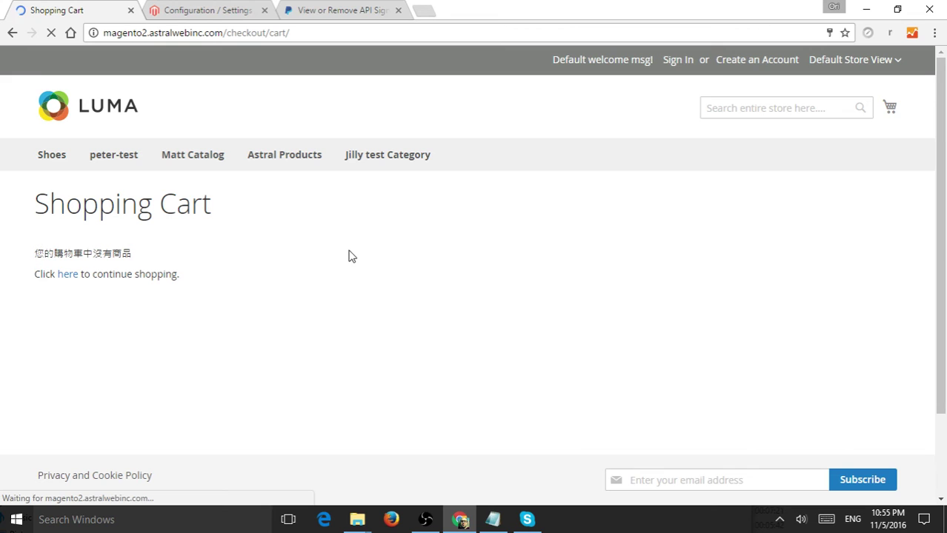
left_click(64, 162)
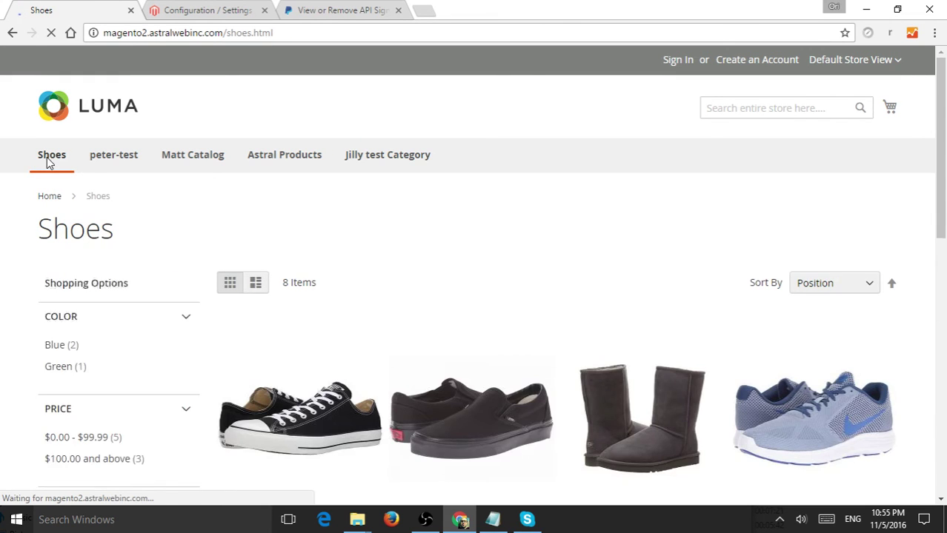
scroll(400, 392, "down", 2)
left_click(430, 477)
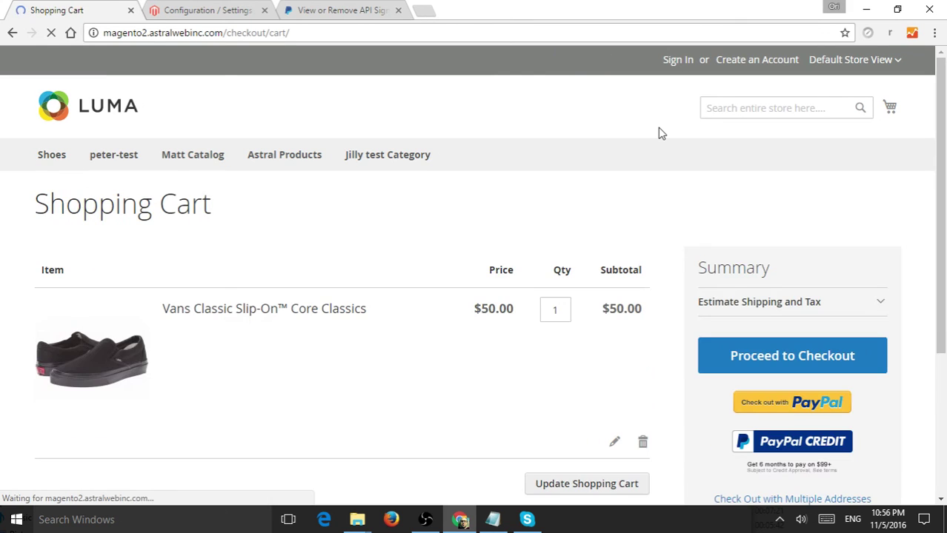
Proceed to checkout from the Shopping Cart summary panel
scroll(661, 134, "down", 2)
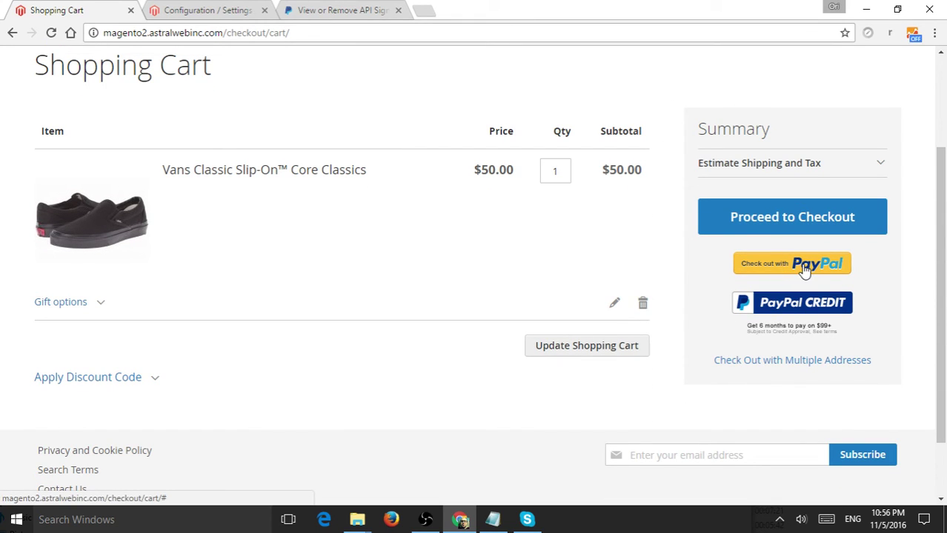
left_click(793, 217)
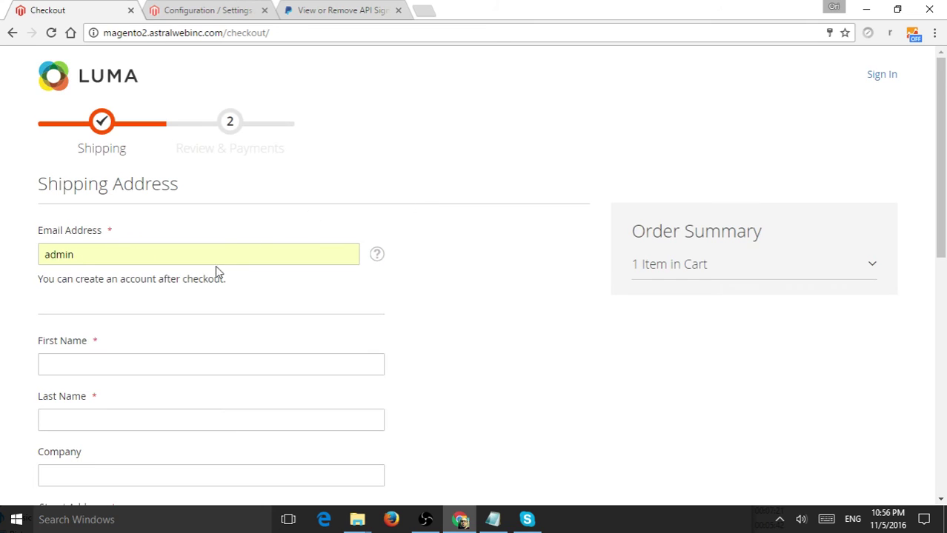
Fill the checkout e-mail with the customer's address from the browser suggestion
scroll(216, 274, "down", 1)
left_click(220, 185)
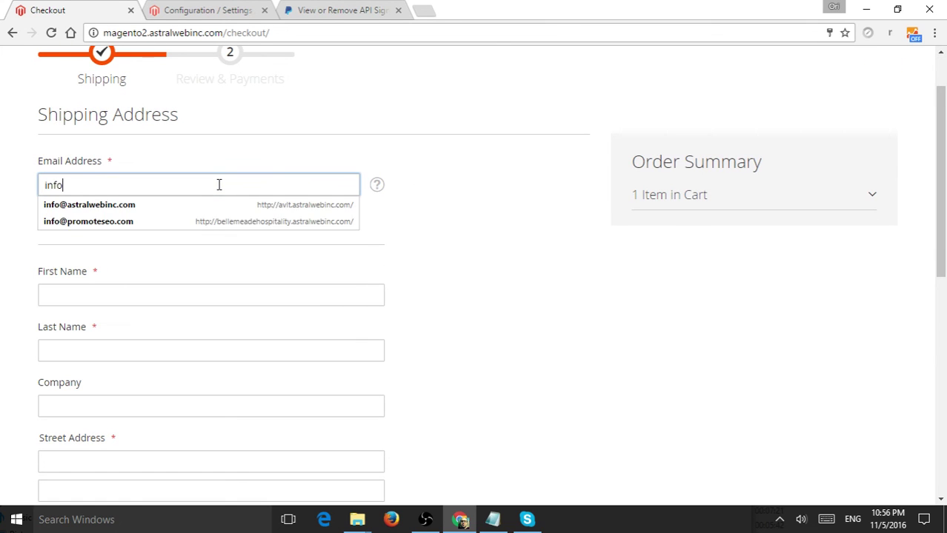
key("Down")
key("Return")
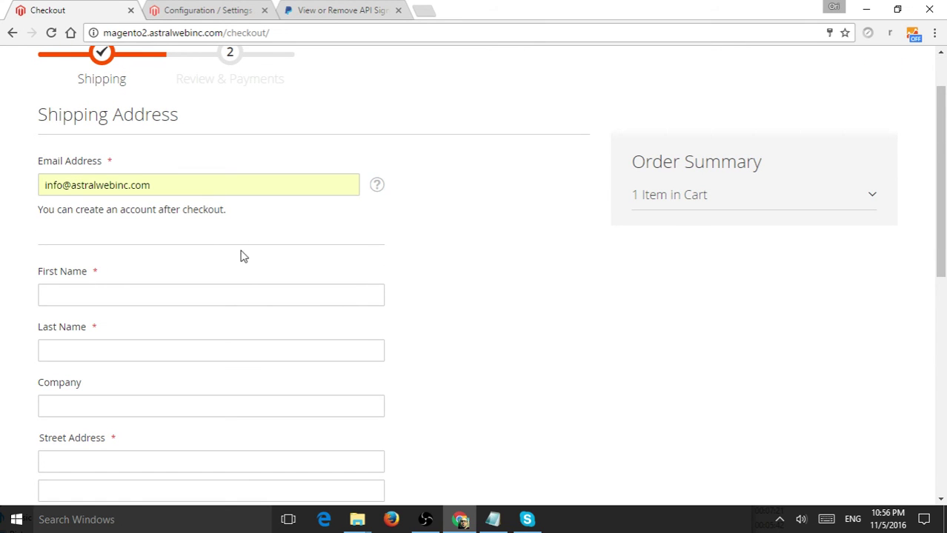
Autofill the shipping address from the customer's saved details and continue to Review & Payments
left_click(241, 296)
type("Ori")
key("Down")
key("Return")
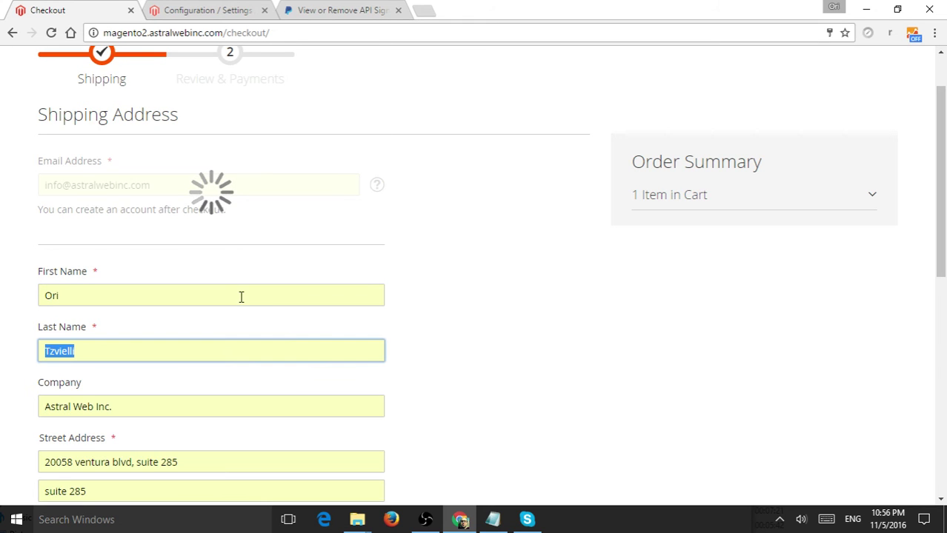
scroll(455, 291, "down", 7)
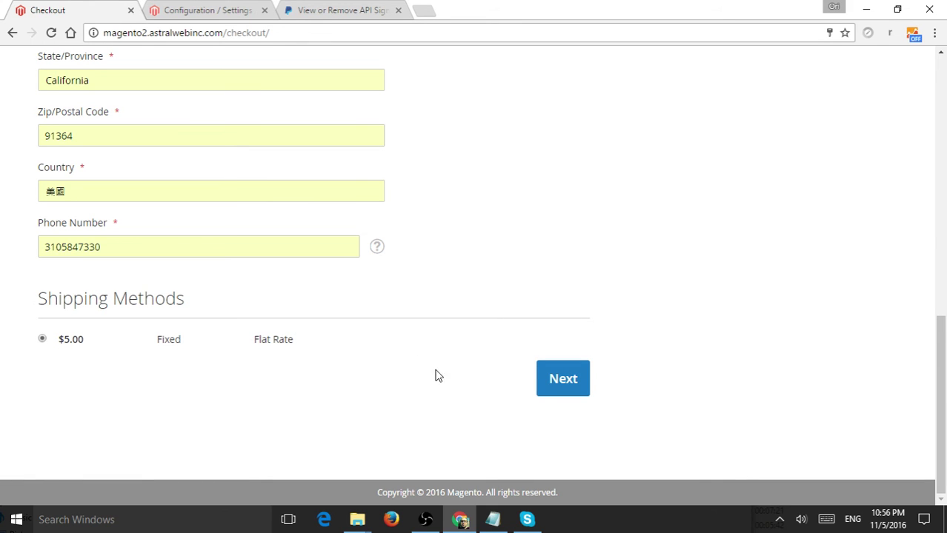
left_click(569, 378)
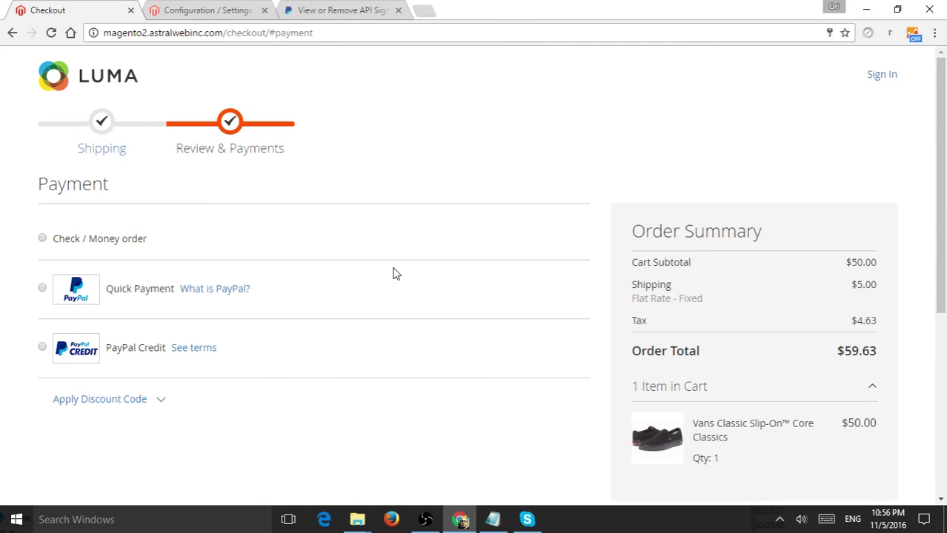
Pick the Quick Payment method and send the order on via Continue to PayPal
left_click_drag(115, 293, 168, 294)
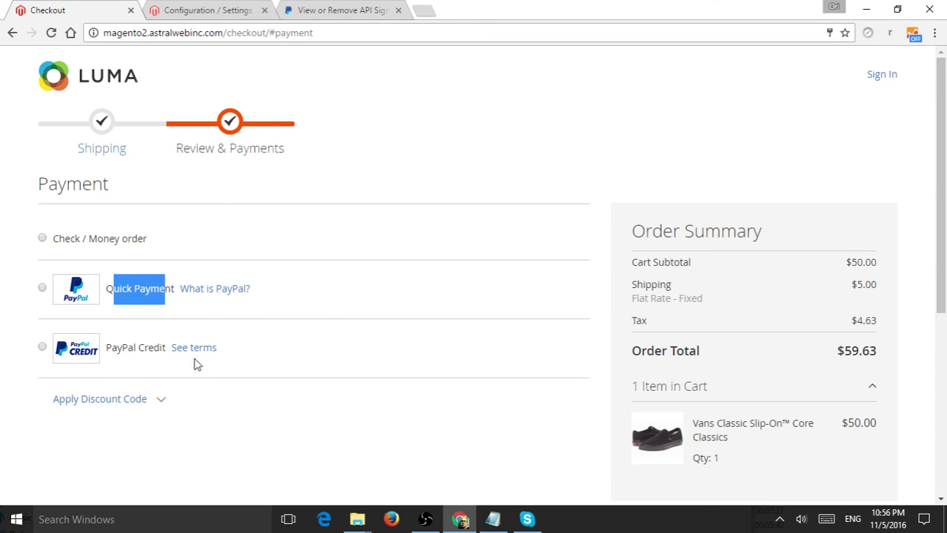
left_click(43, 289)
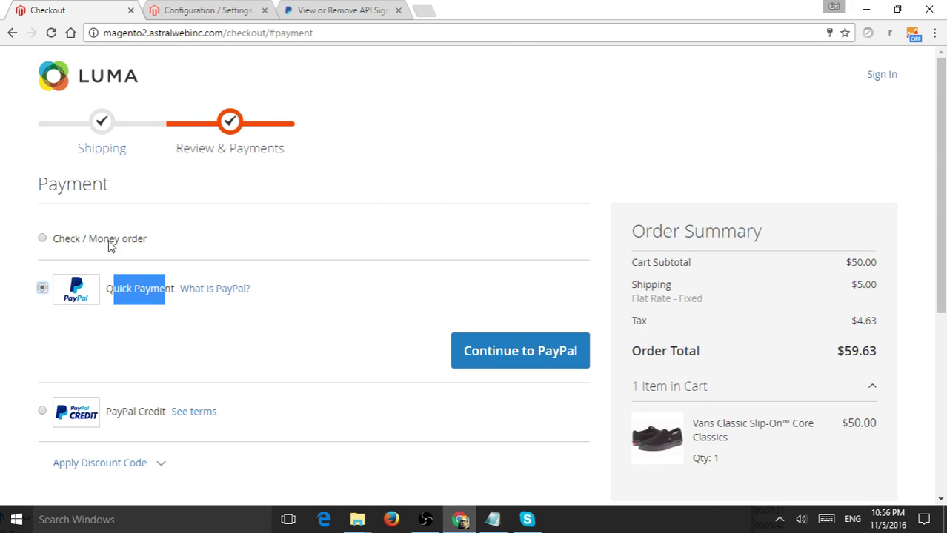
left_click(523, 355)
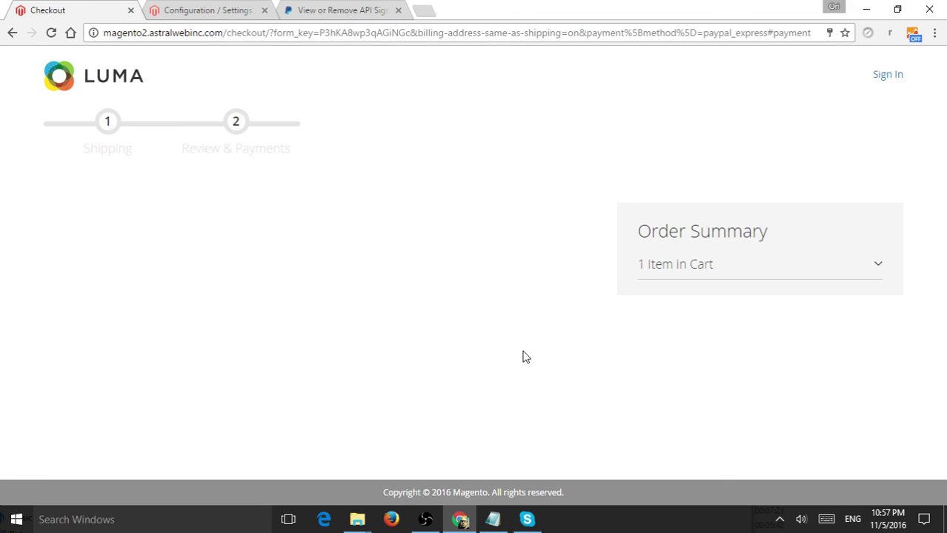
Continue the $59.63 order to PayPal and wait for its secure login window to load
left_click(523, 355)
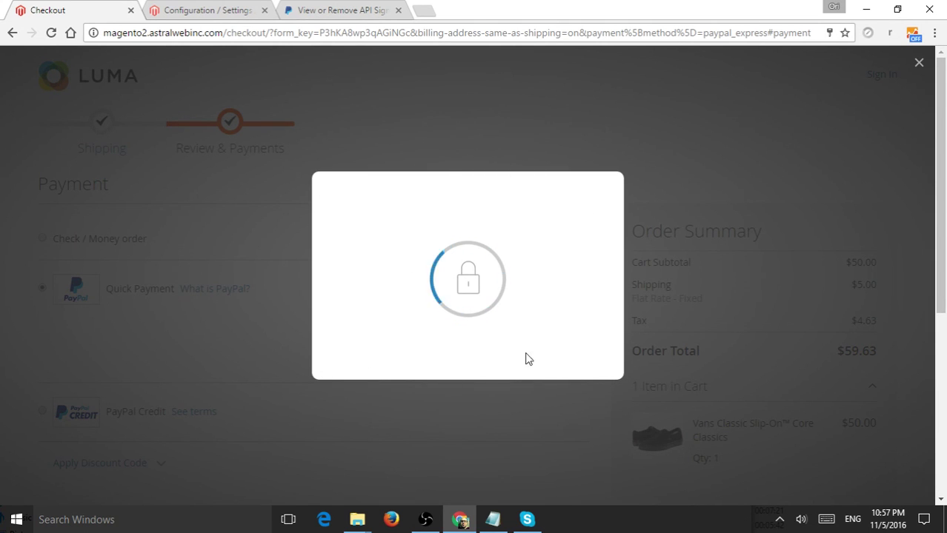
right_click(520, 281)
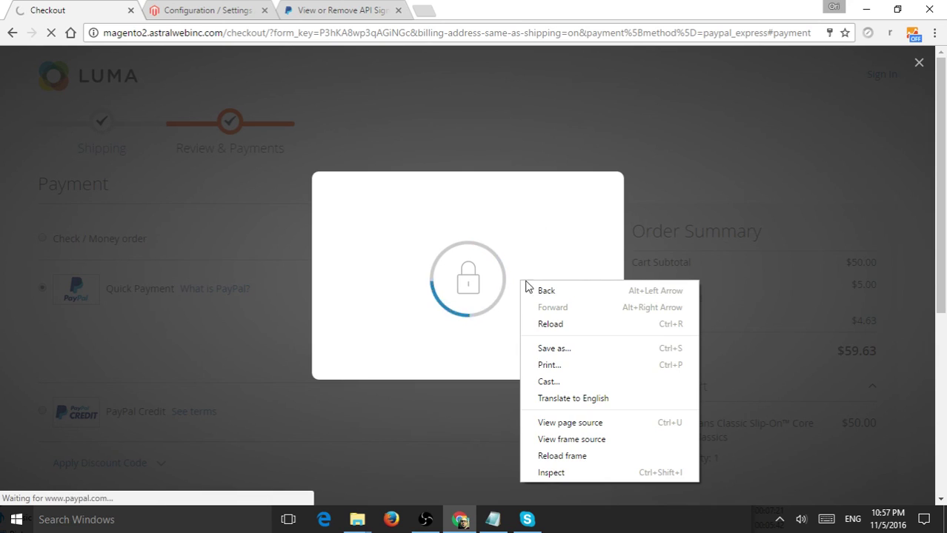
left_click(503, 256)
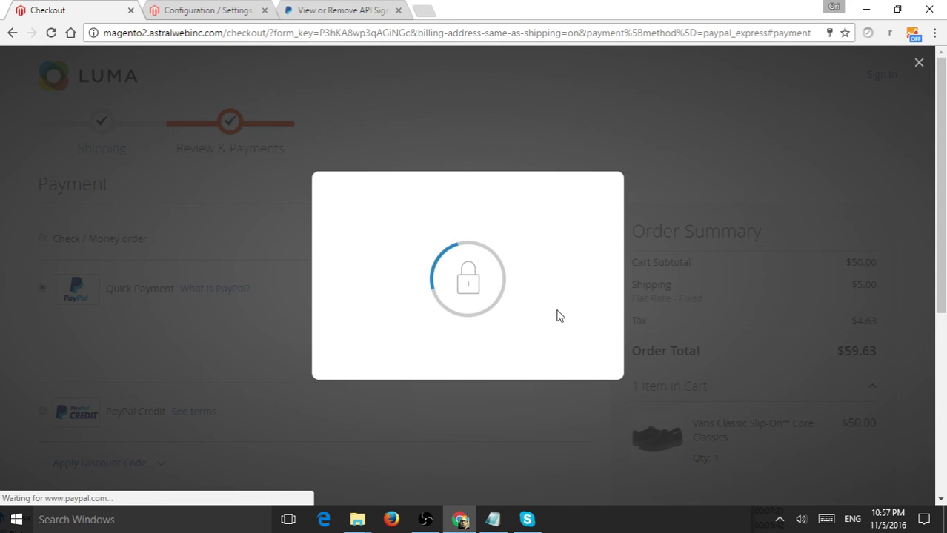